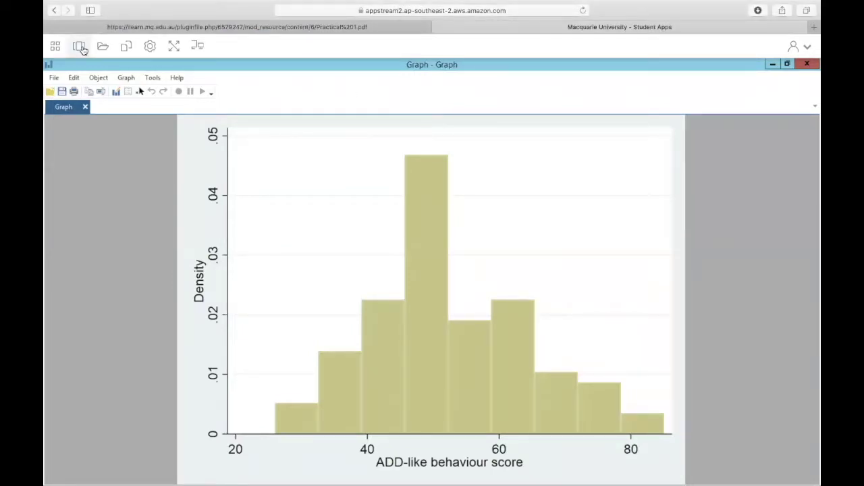
Step: Bring the Do-file Editor in front of the ADDSC histogram and move it fully into view
click(81, 49)
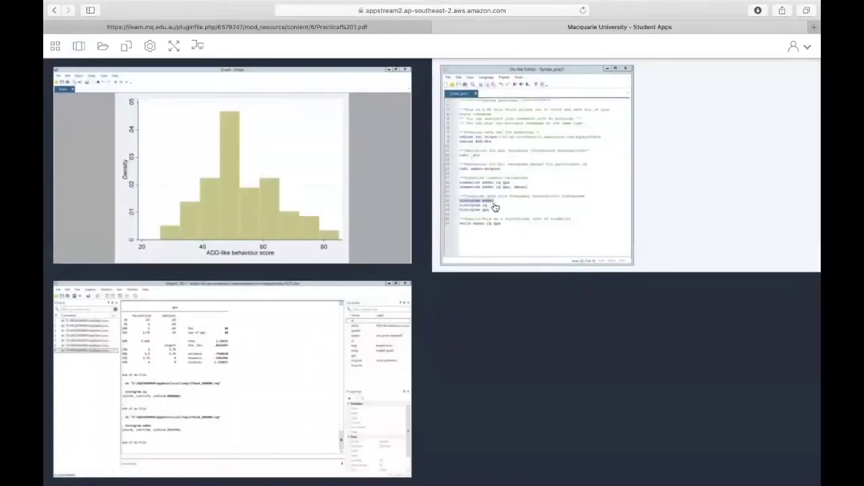
click(495, 206)
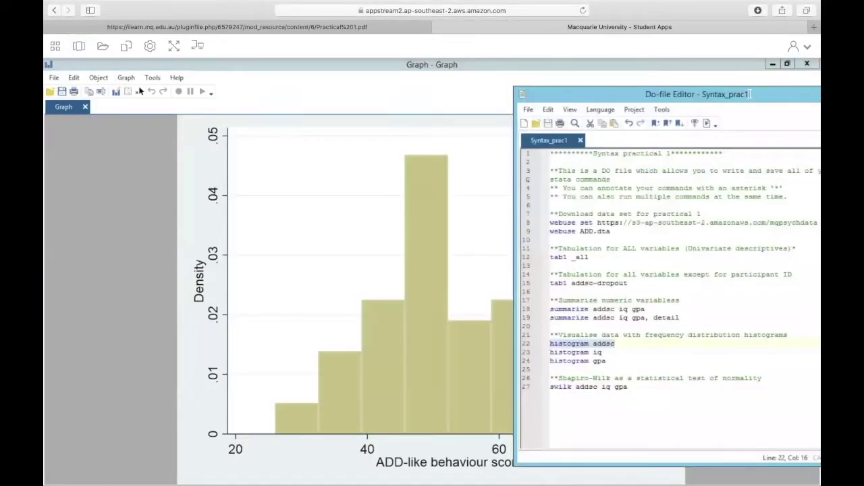
drag(750, 94, 639, 104)
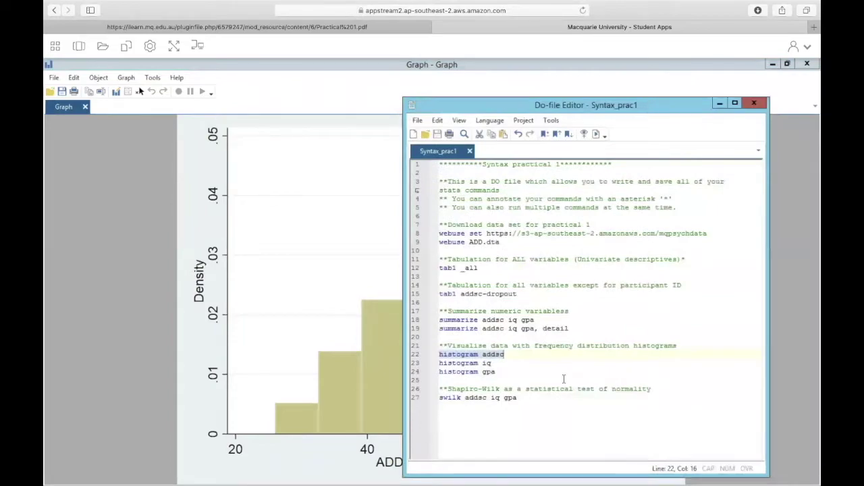
Step: Select line 27, 'swilk addsc iq gpa', in the do-file
drag(518, 398, 439, 398)
click(531, 396)
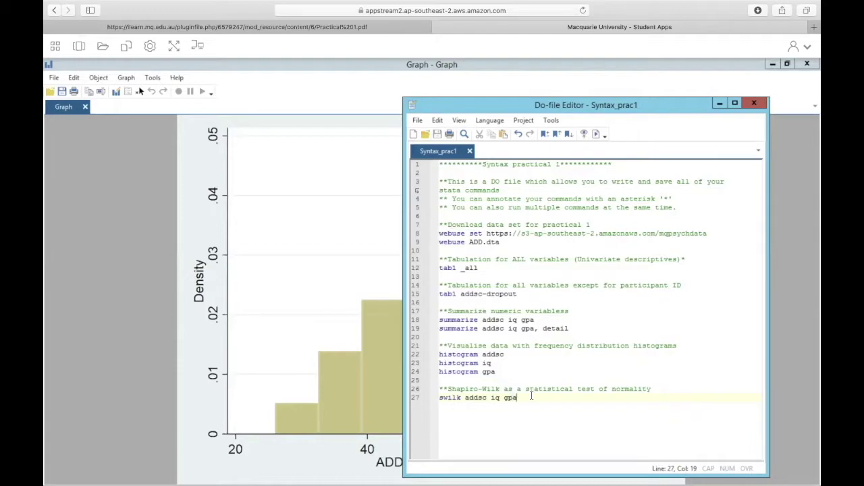
drag(531, 397, 430, 398)
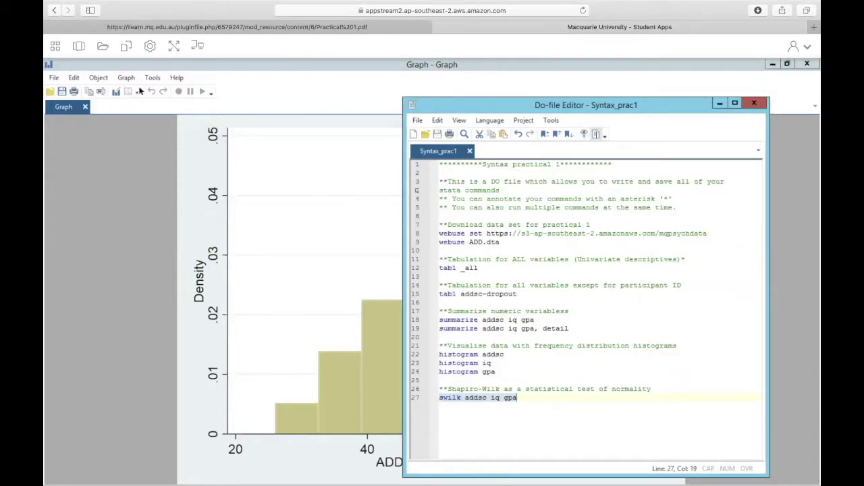
Step: Run the 'swilk addsc iq gpa' line and switch to the main Stata results window
drag(440, 398, 527, 402)
click(527, 401)
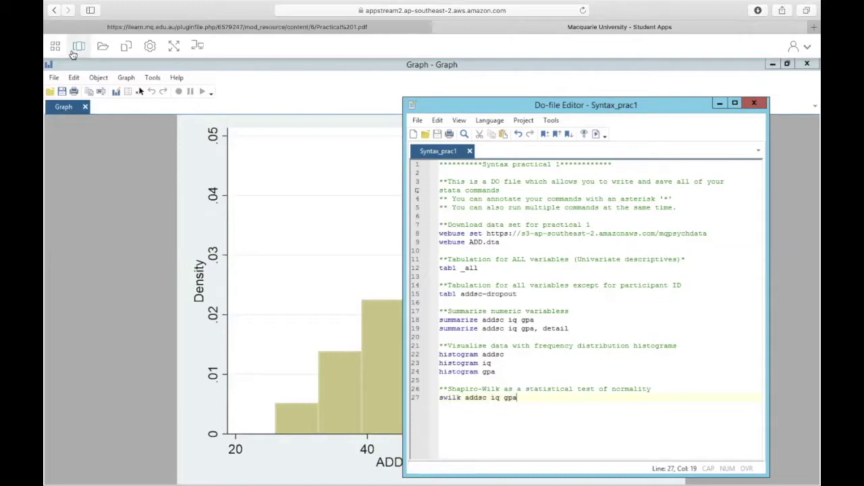
click(79, 46)
click(258, 352)
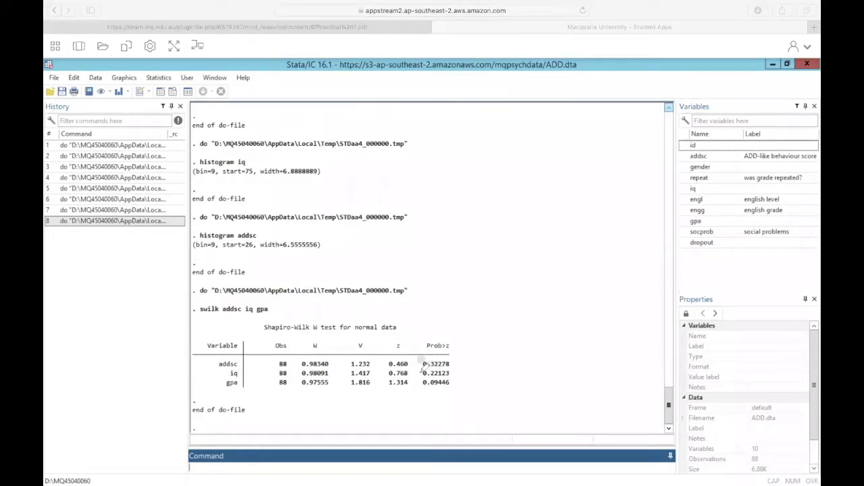
Step: Circle the Prob>z p-values in green and tick the addsc p-value
mouse_move(424, 385)
mouse_down()
mouse_move(463, 382)
mouse_move(458, 352)
mouse_move(427, 350)
mouse_up()
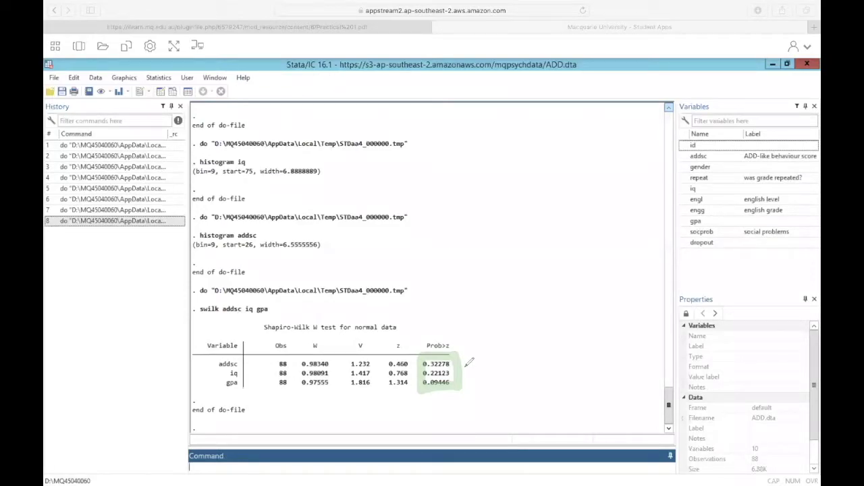
drag(464, 360, 472, 355)
Step: Tick the iq (0.22123) and gpa (0.09446) p-values as indicating normality
drag(463, 370, 474, 366)
drag(463, 383, 473, 379)
Step: Clear all drawings and bring the Do-file Editor back in front of the results
click(537, 81)
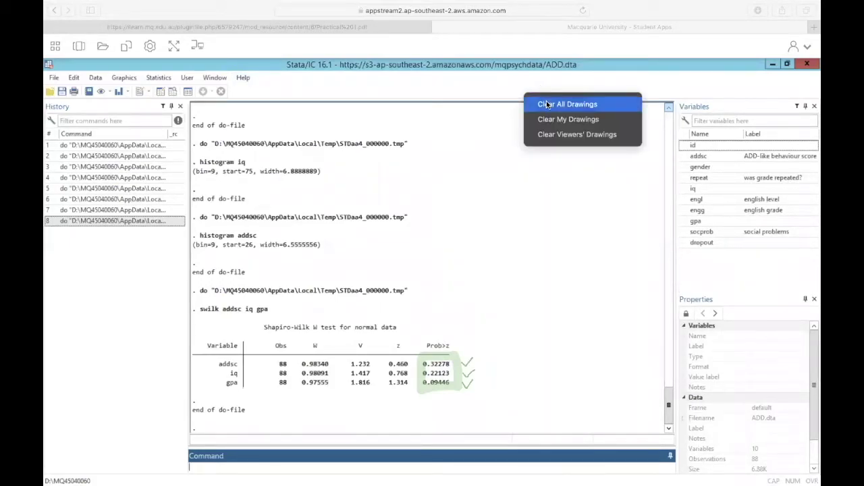
click(546, 101)
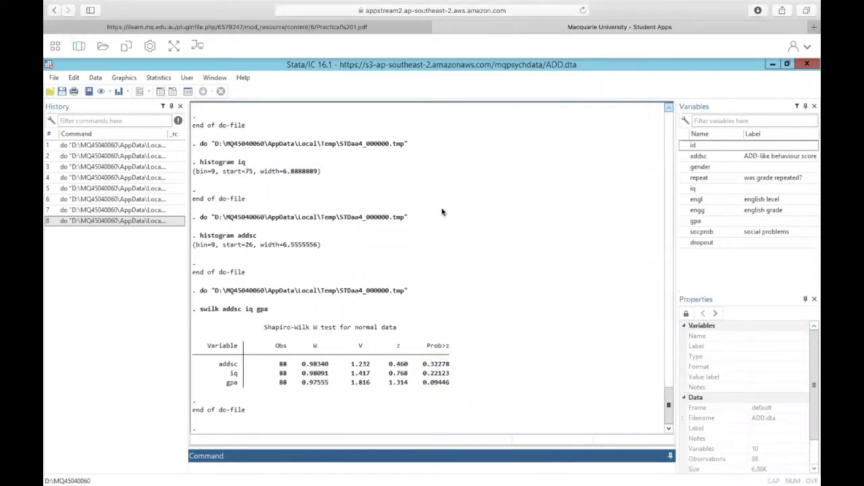
click(79, 45)
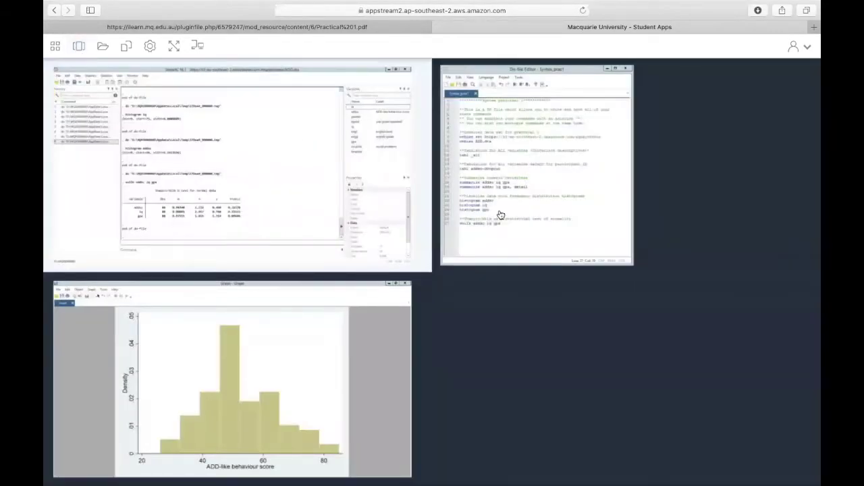
click(512, 213)
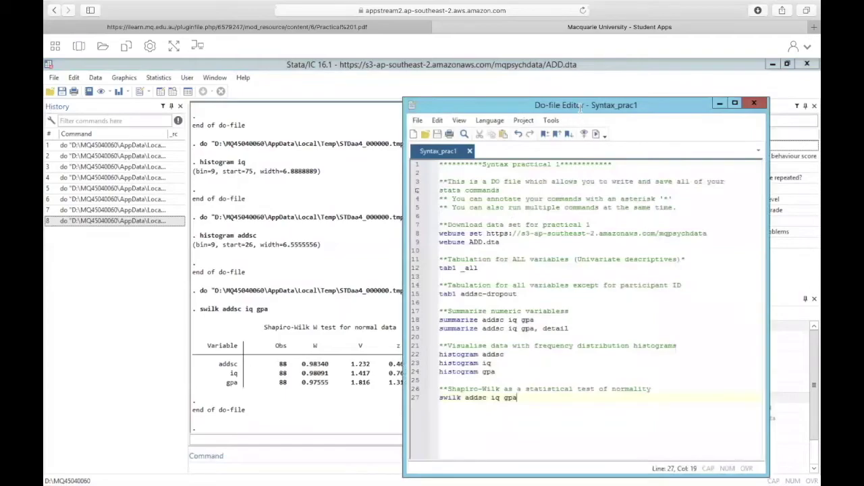
drag(574, 106, 584, 105)
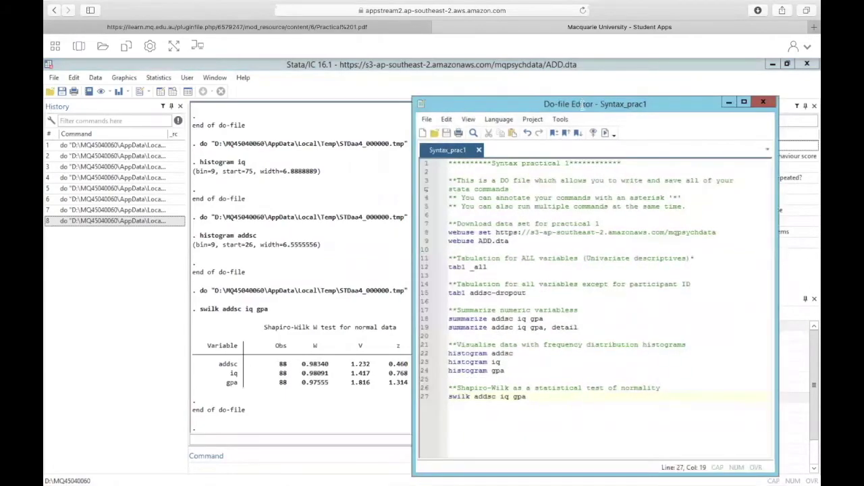